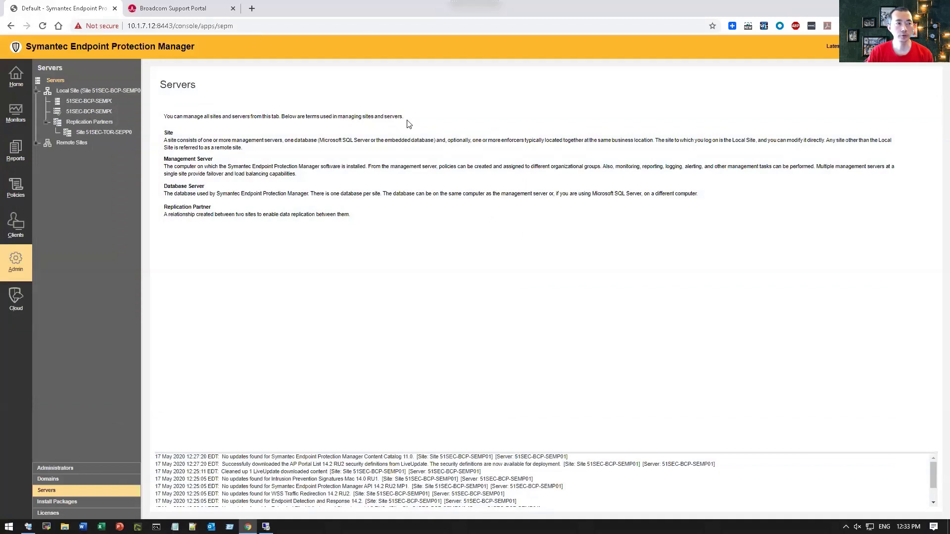
- Navigate the Broadcom Support Portal to the Protection Suite Enterprise Edition product downloads
{"action": "left_click", "coordinate": [202, 10]}
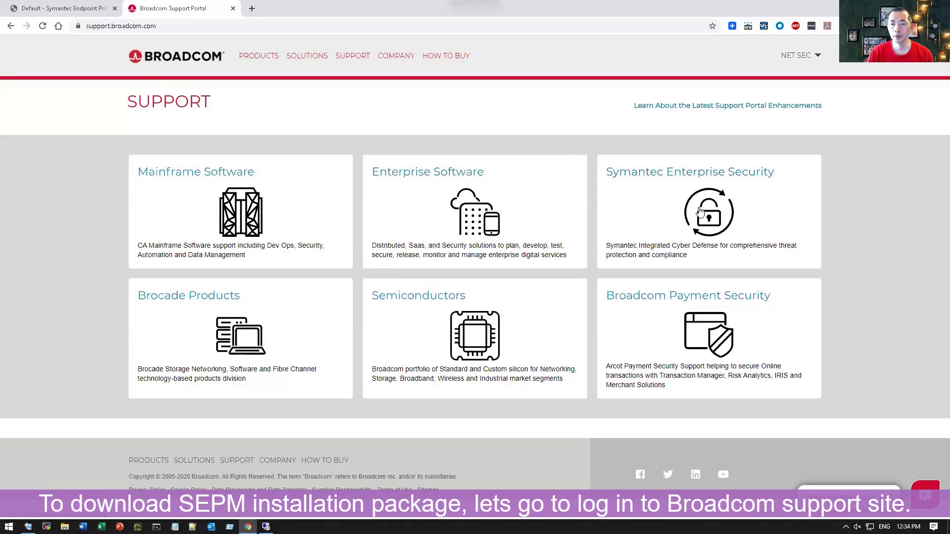
{"action": "left_click", "coordinate": [635, 173]}
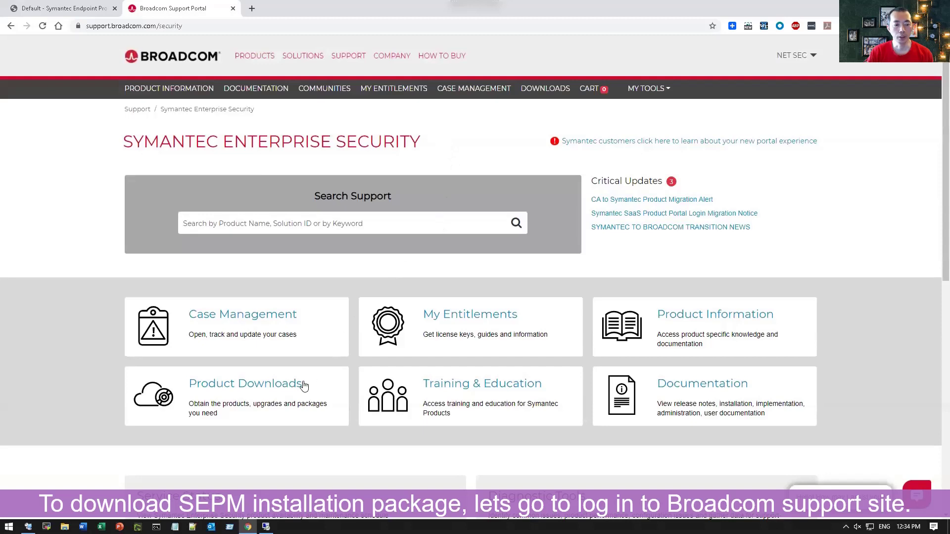
{"action": "left_click", "coordinate": [277, 387]}
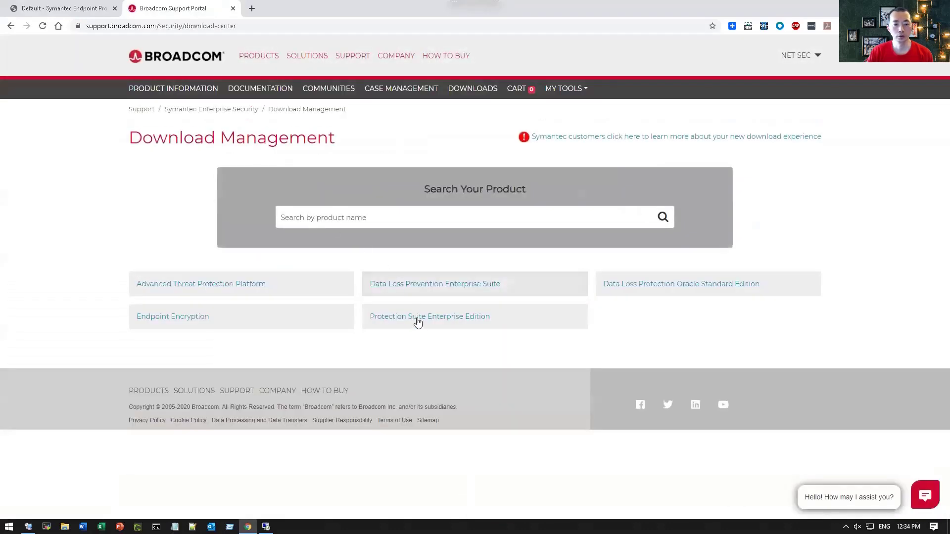
{"action": "left_click", "coordinate": [483, 318]}
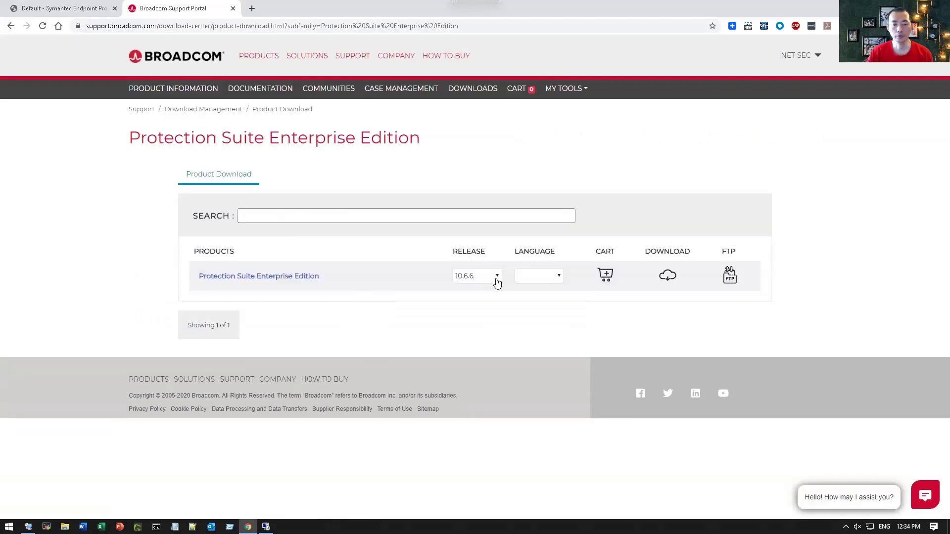
- Select release 14.2.2_MP1 in the downloads list, then return to the SEPM console
{"action": "left_click", "coordinate": [497, 279]}
{"action": "left_click", "coordinate": [497, 280]}
{"action": "left_click", "coordinate": [486, 281]}
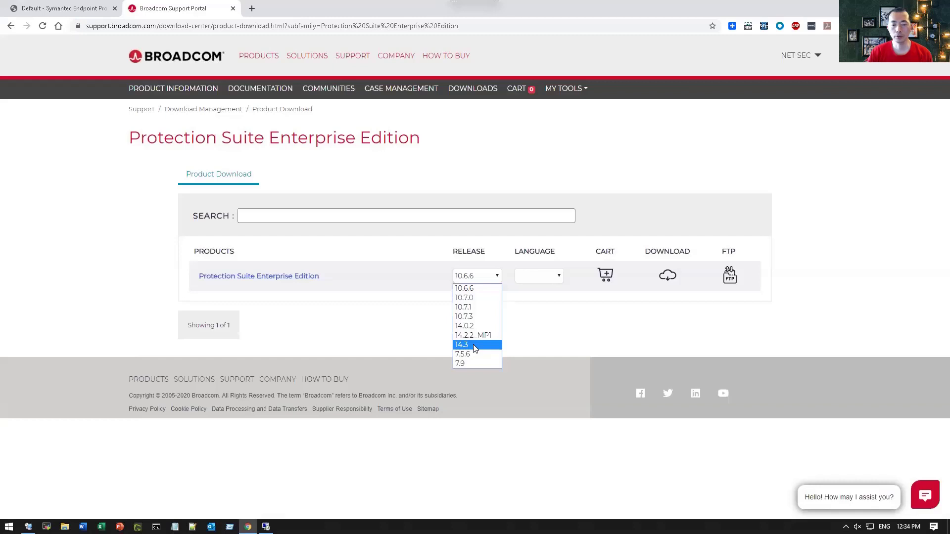
{"action": "left_click", "coordinate": [487, 335]}
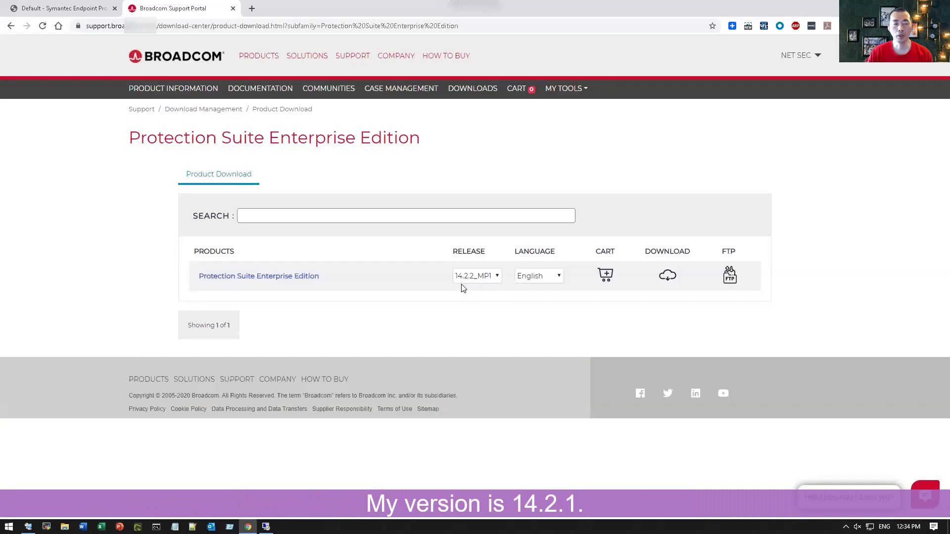
{"action": "key", "text": "ctrl+shift+Tab"}
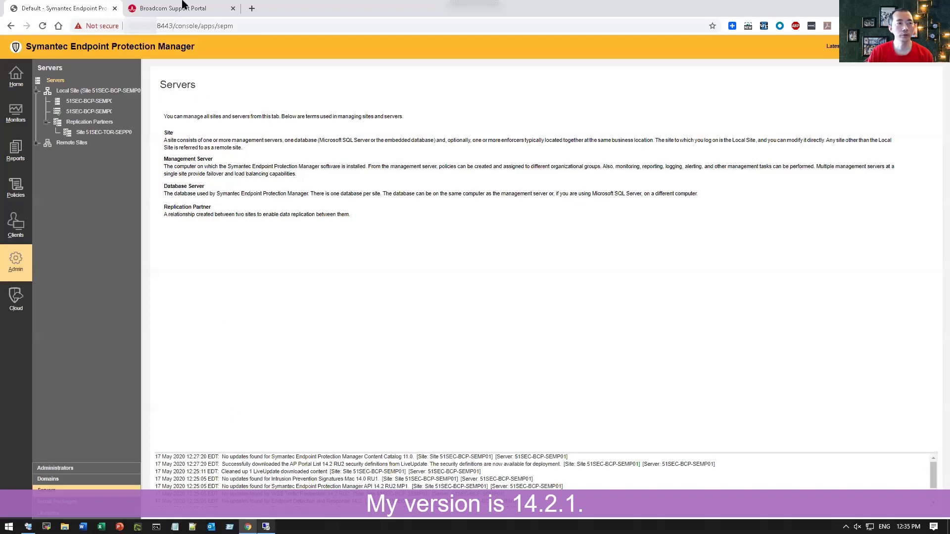
- Cancel replication with partner site 51SEC-TOR-SEPP01, acknowledge the not-running warning, and close the SEPM console
{"action": "left_click", "coordinate": [200, 8]}
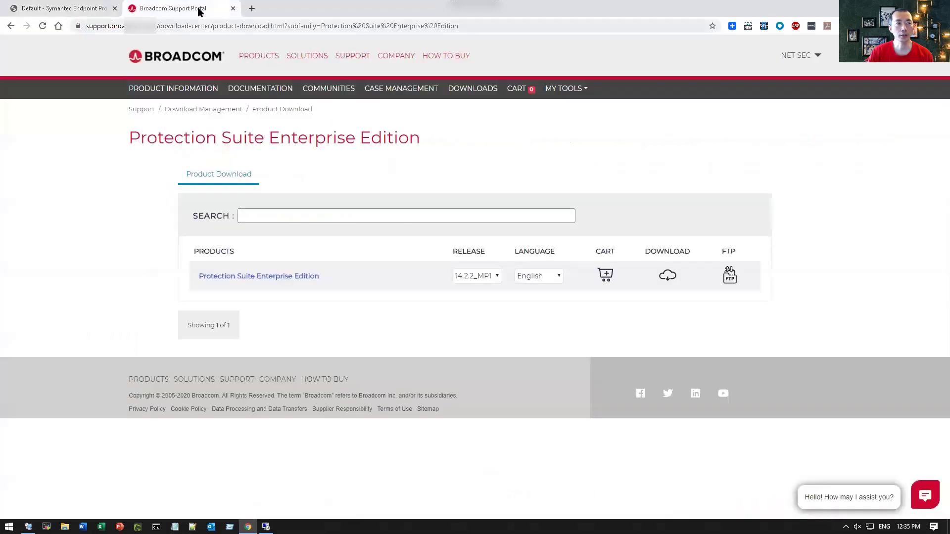
{"action": "left_click", "coordinate": [91, 13]}
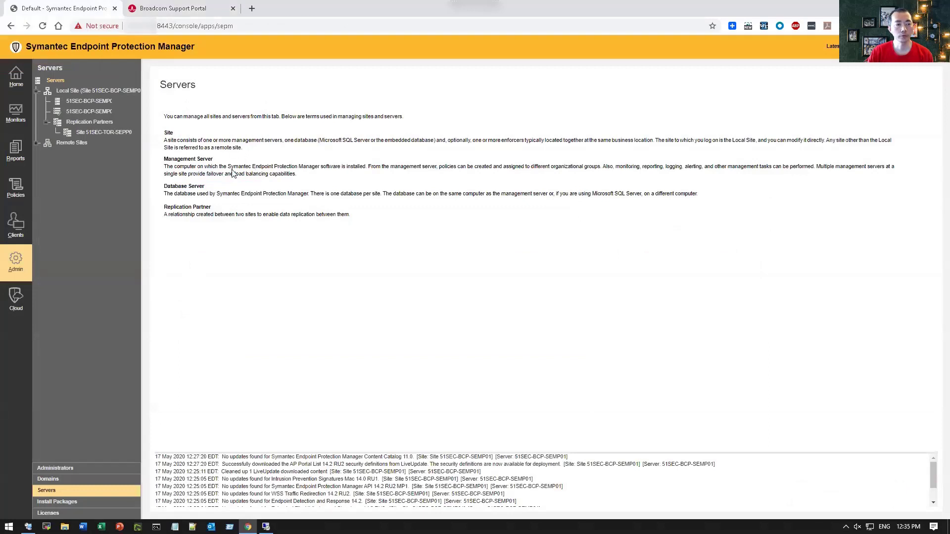
{"action": "right_click", "coordinate": [98, 130]}
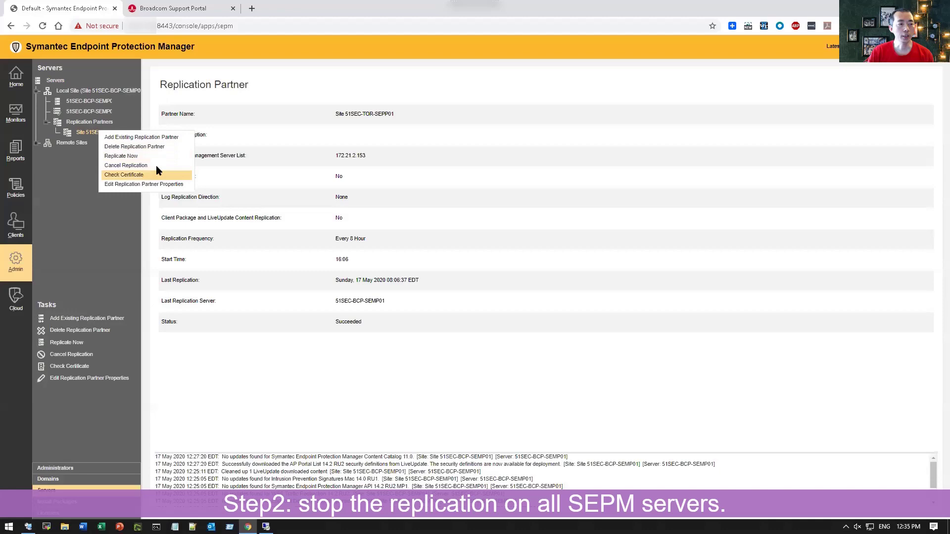
{"action": "left_click", "coordinate": [156, 165]}
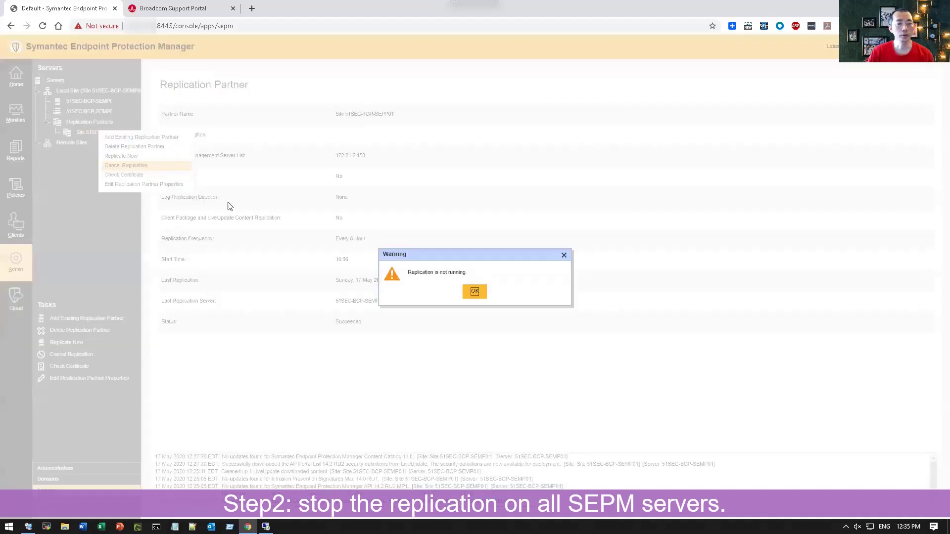
{"action": "left_click", "coordinate": [475, 293]}
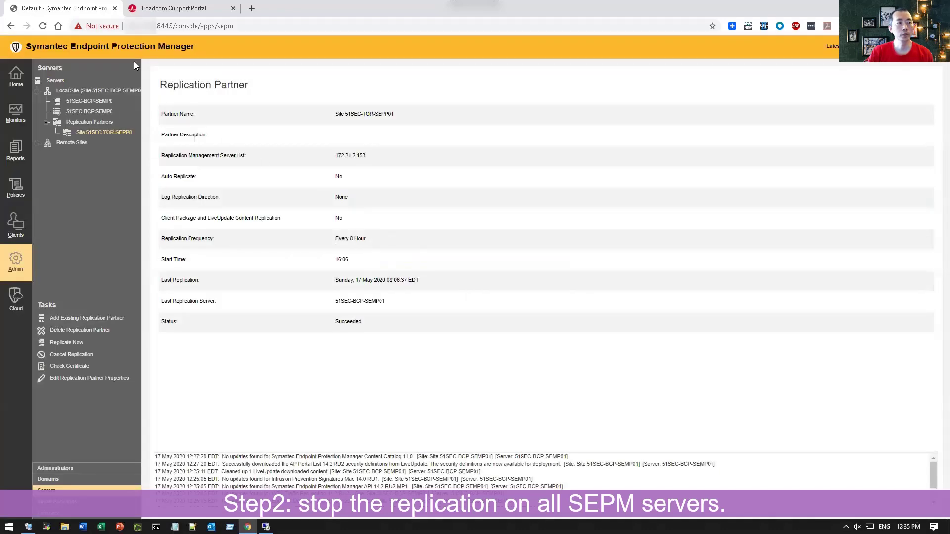
{"action": "left_click", "coordinate": [115, 9]}
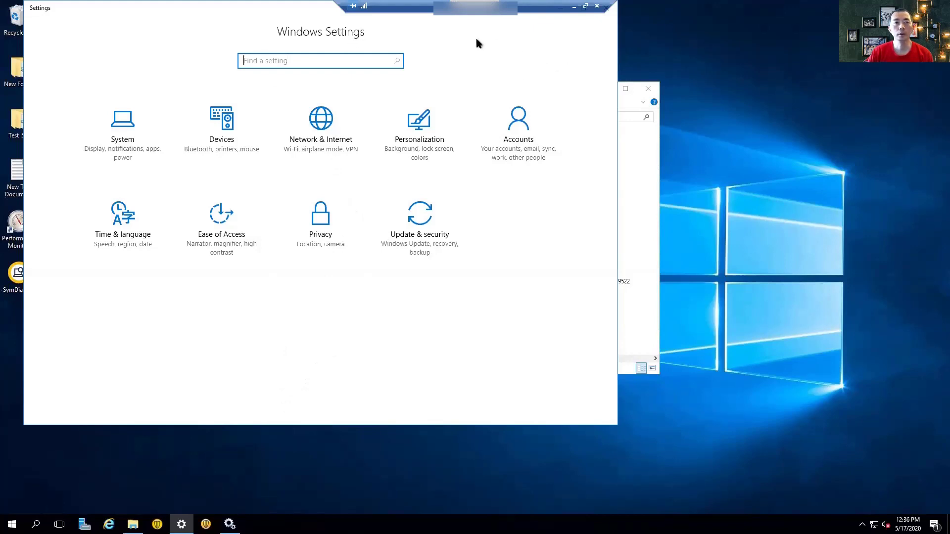
- In Services, check that the SEPM Manager, API Service and Webserver services are all stopped
{"action": "left_click", "coordinate": [463, 41]}
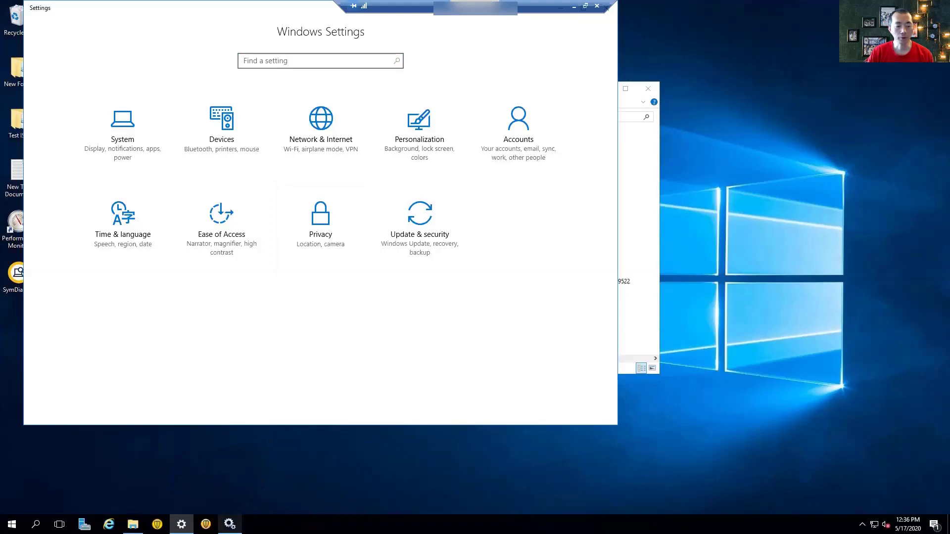
{"action": "left_click", "coordinate": [229, 524]}
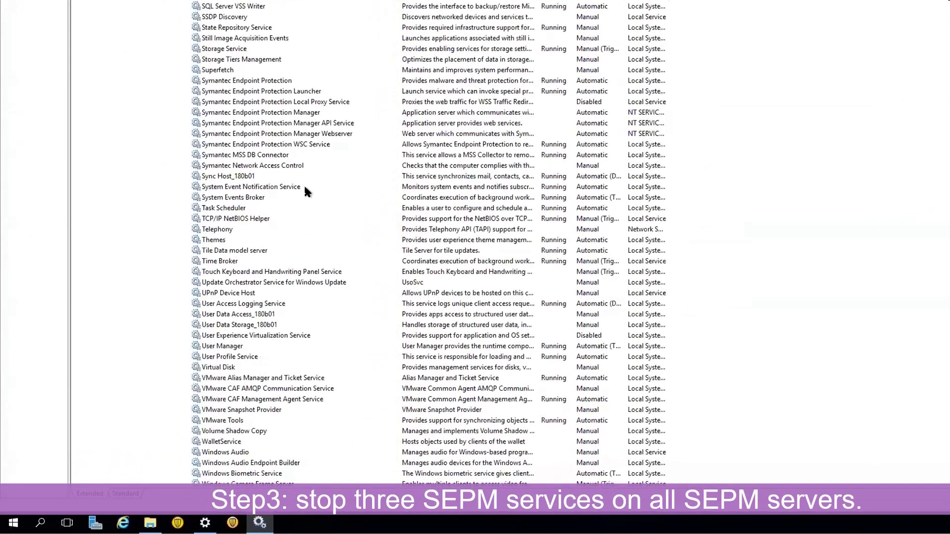
{"action": "left_click", "coordinate": [313, 117]}
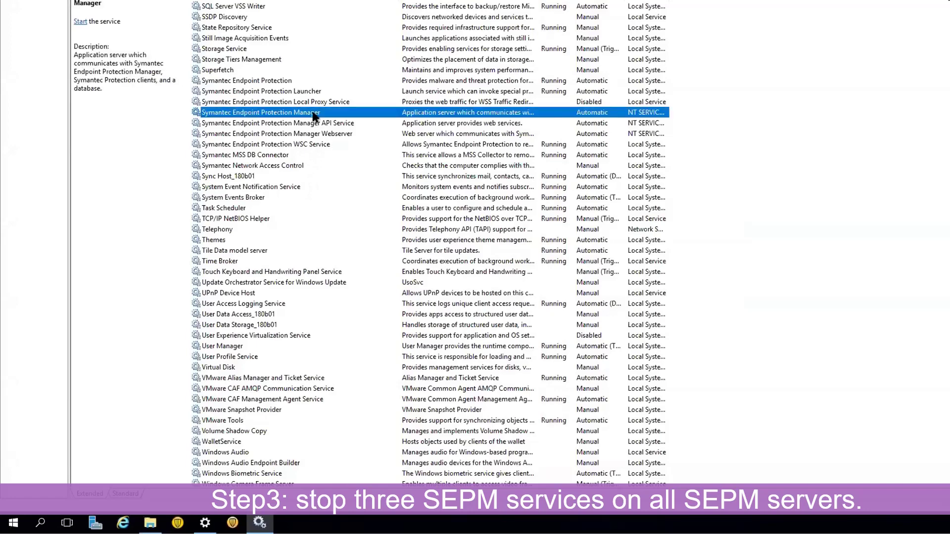
{"action": "left_click", "coordinate": [330, 121]}
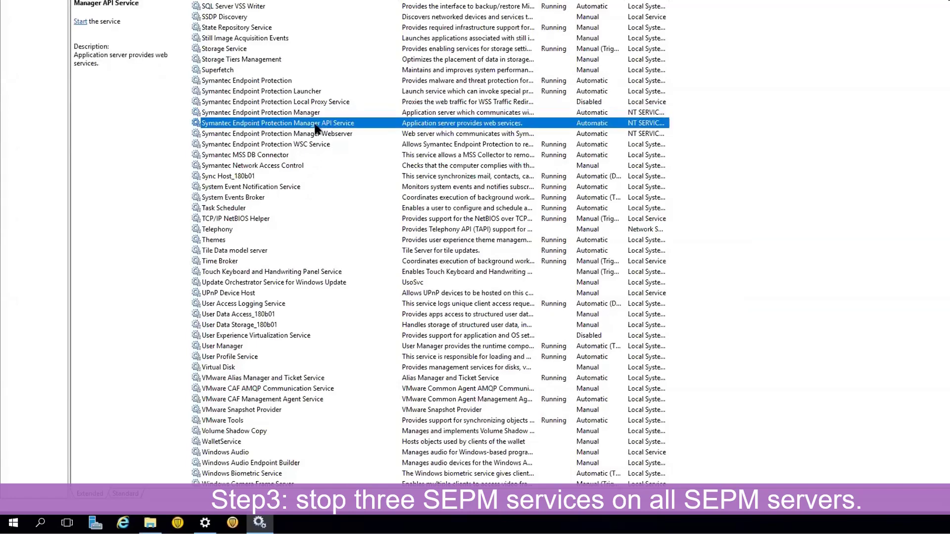
{"action": "left_click", "coordinate": [310, 134]}
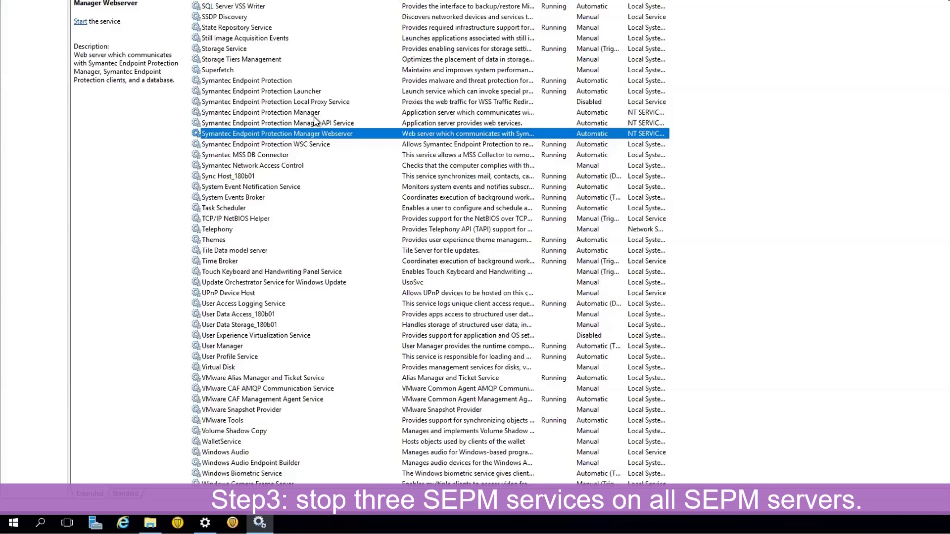
{"action": "left_click", "coordinate": [314, 117]}
{"action": "right_click", "coordinate": [314, 121]}
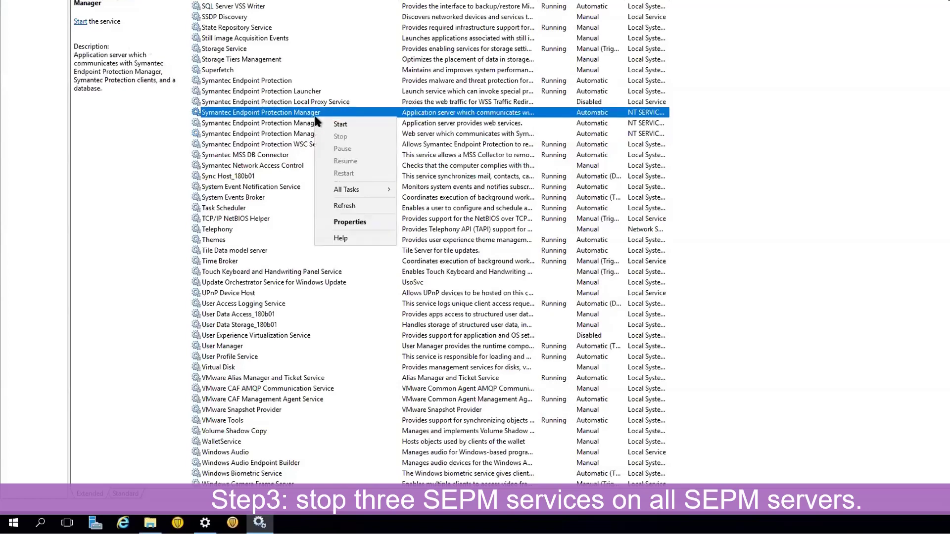
{"action": "left_click", "coordinate": [292, 123]}
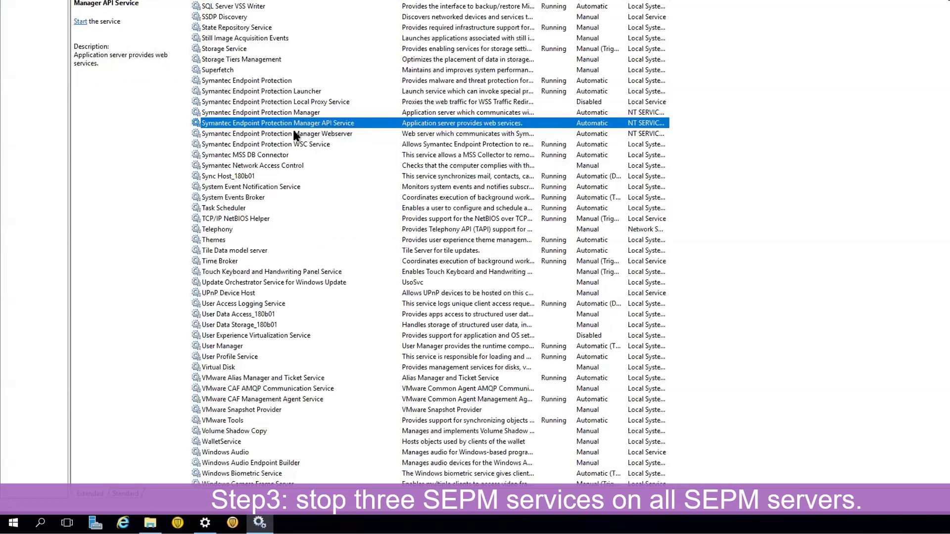
{"action": "left_click", "coordinate": [459, 138]}
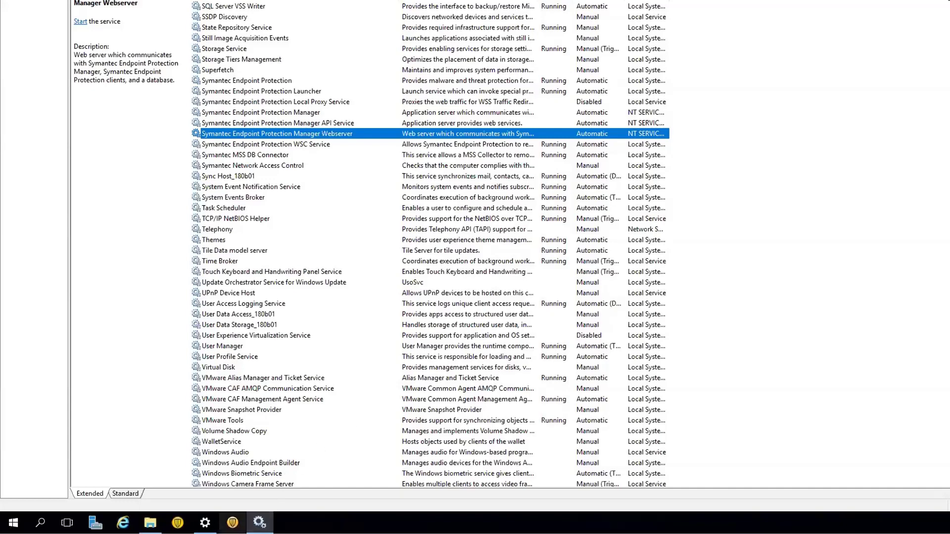
- Run the Symantec_Endpoint_Protection_14.2.2_MP1_SEPM_EN installer from the Temp folder as administrator
{"action": "left_click", "coordinate": [150, 522]}
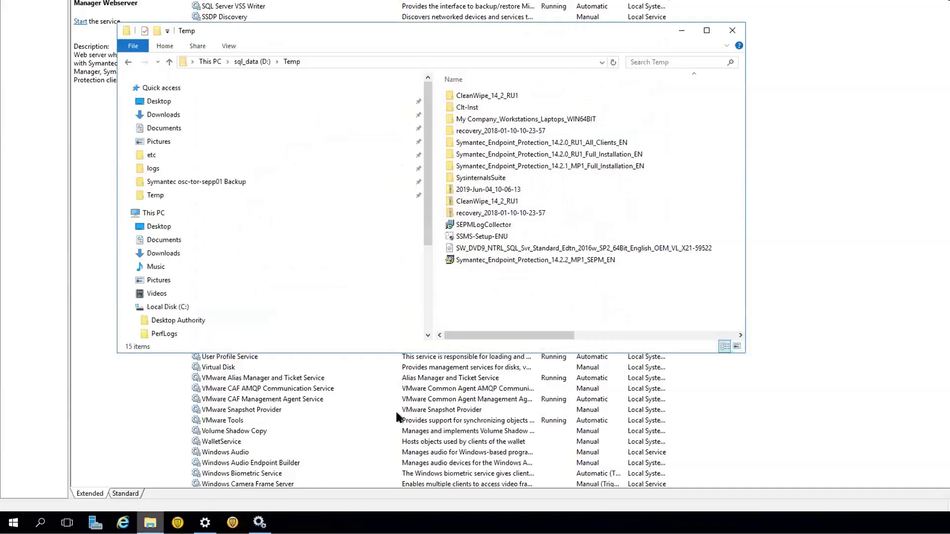
{"action": "left_click", "coordinate": [540, 265]}
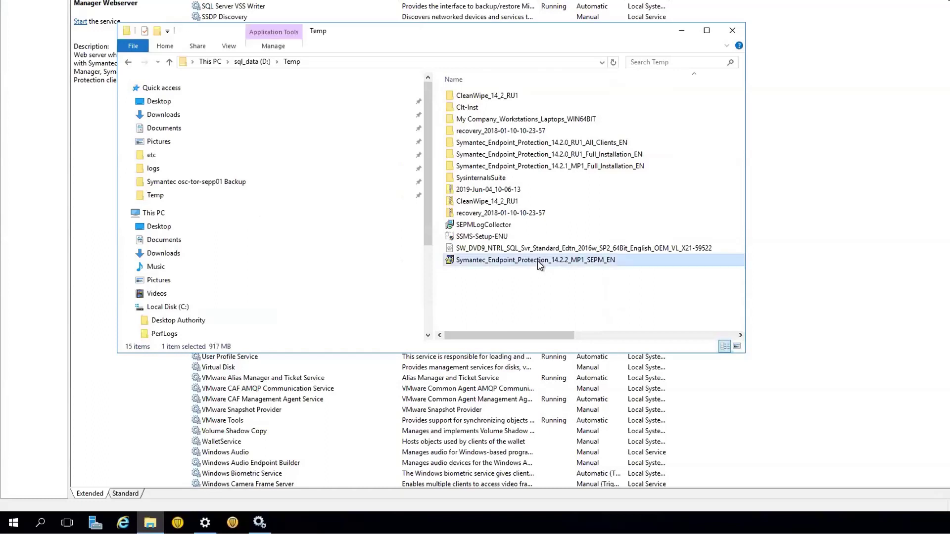
{"action": "right_click", "coordinate": [580, 265]}
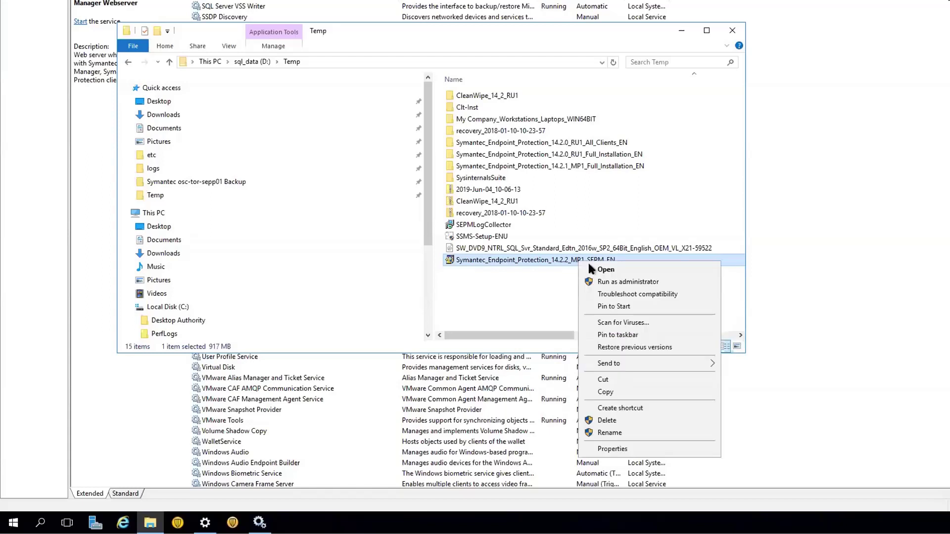
{"action": "left_click", "coordinate": [607, 284]}
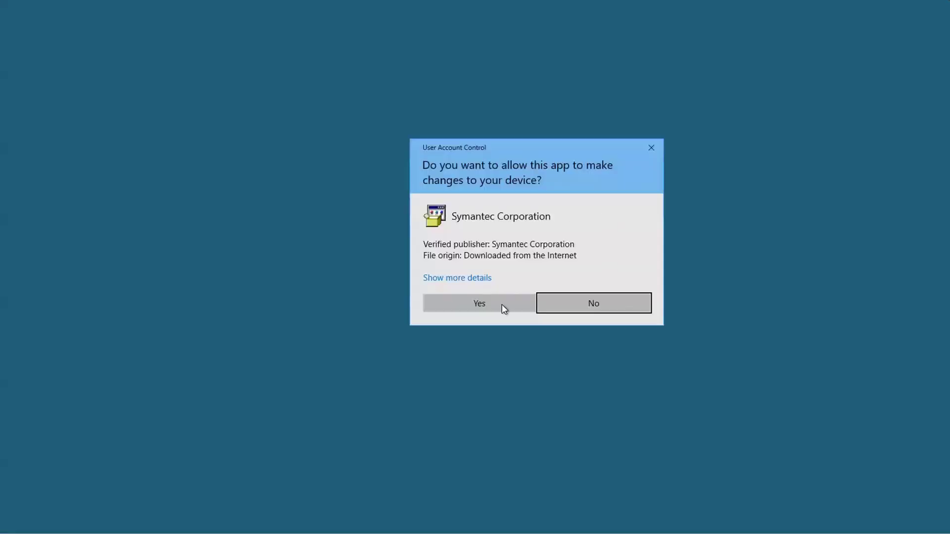
{"action": "left_click", "coordinate": [502, 308]}
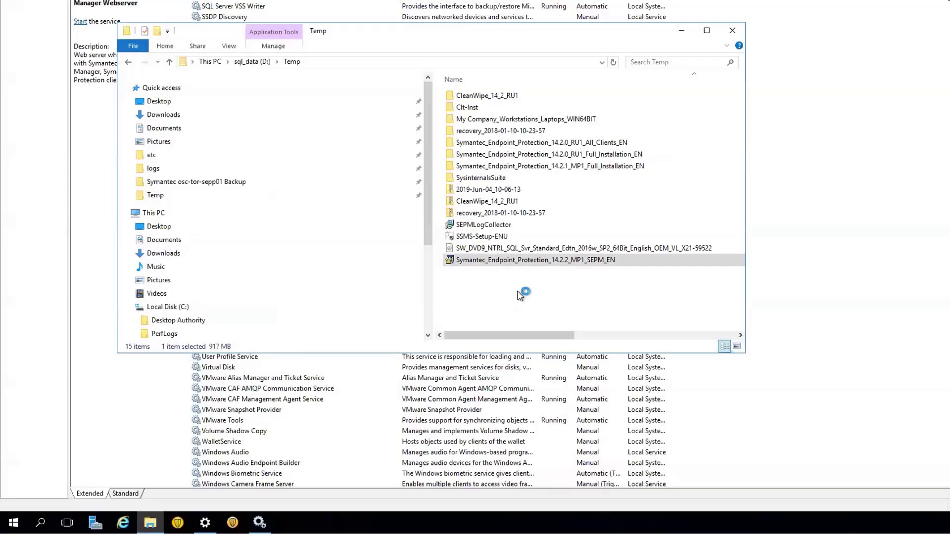
{"action": "left_click", "coordinate": [681, 30]}
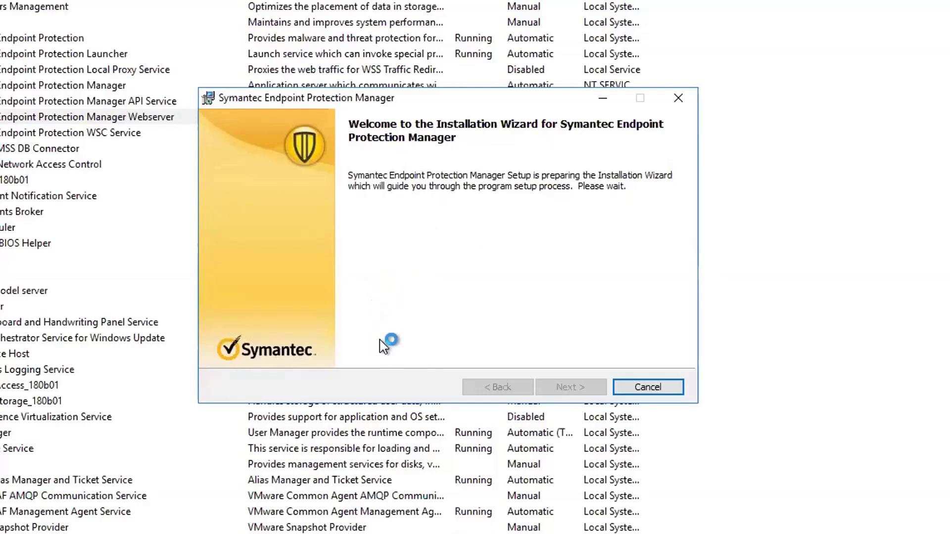
- Accept the license agreement, skip the database backup, and start installing the management server
{"action": "left_click", "coordinate": [550, 389]}
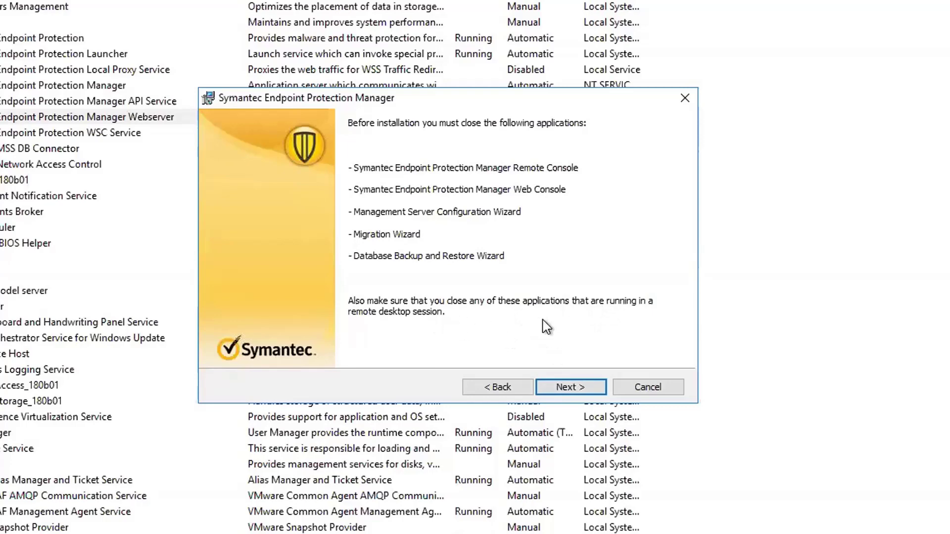
{"action": "left_click", "coordinate": [572, 383]}
{"action": "left_click", "coordinate": [364, 329]}
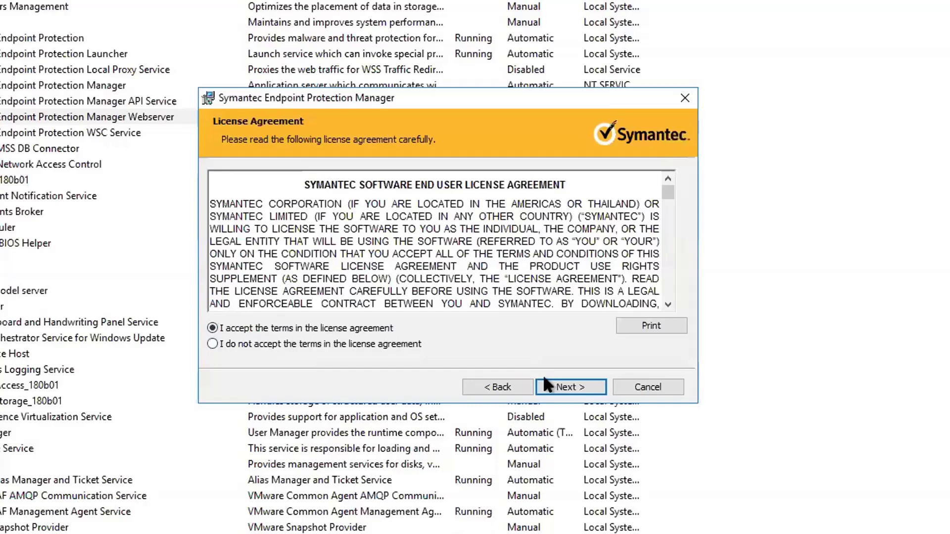
{"action": "left_click", "coordinate": [556, 387]}
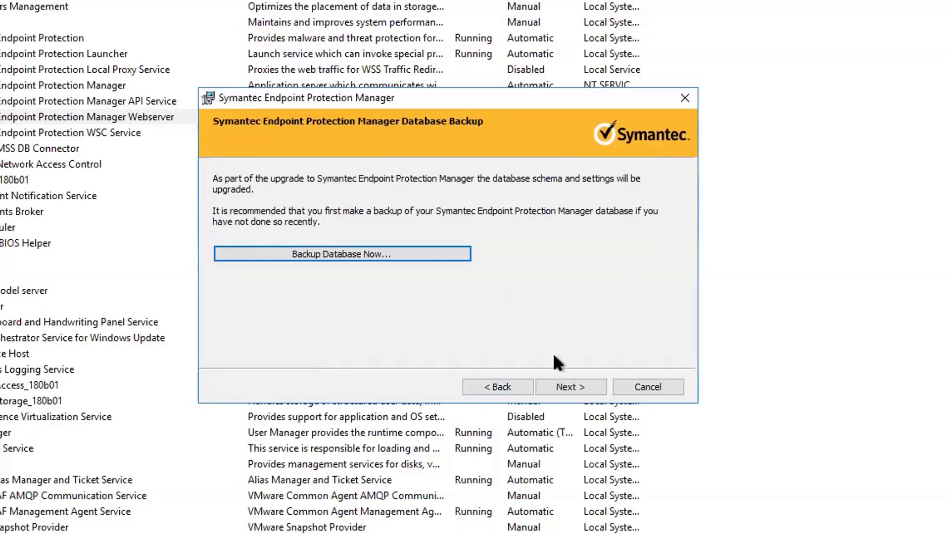
{"action": "left_click", "coordinate": [571, 388]}
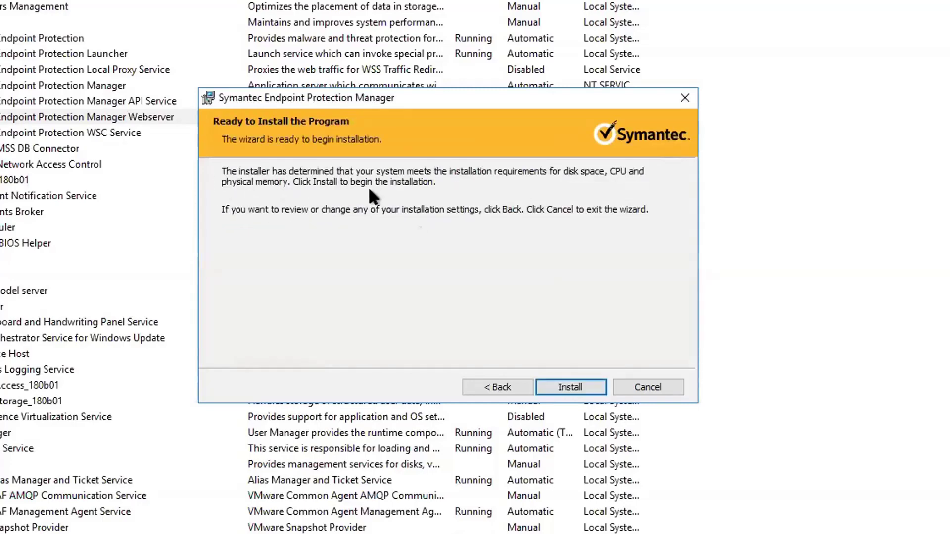
{"action": "left_click", "coordinate": [571, 385]}
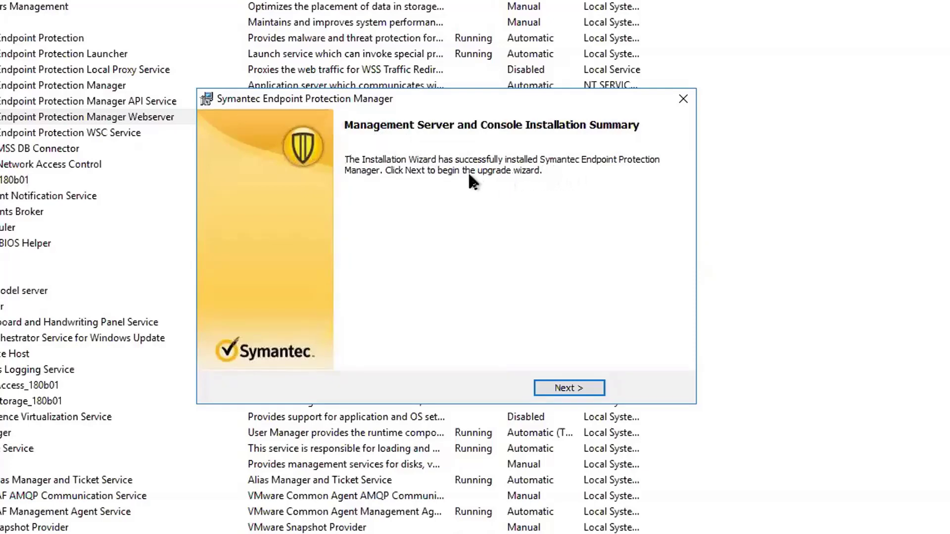
- Continue into the Management Server Upgrade wizard and turn off Run LiveUpdate during upgrade
{"action": "left_click", "coordinate": [570, 386]}
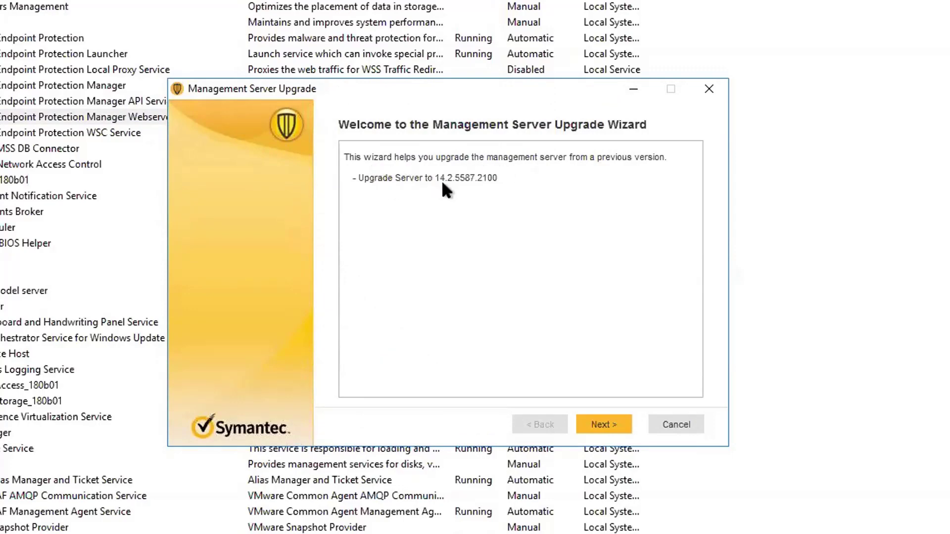
{"action": "left_click", "coordinate": [621, 420]}
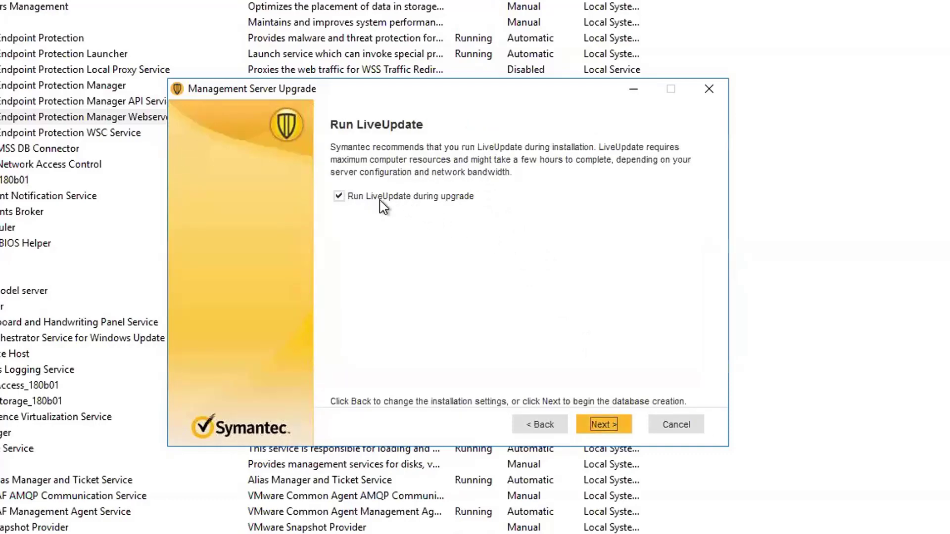
{"action": "left_click", "coordinate": [455, 196]}
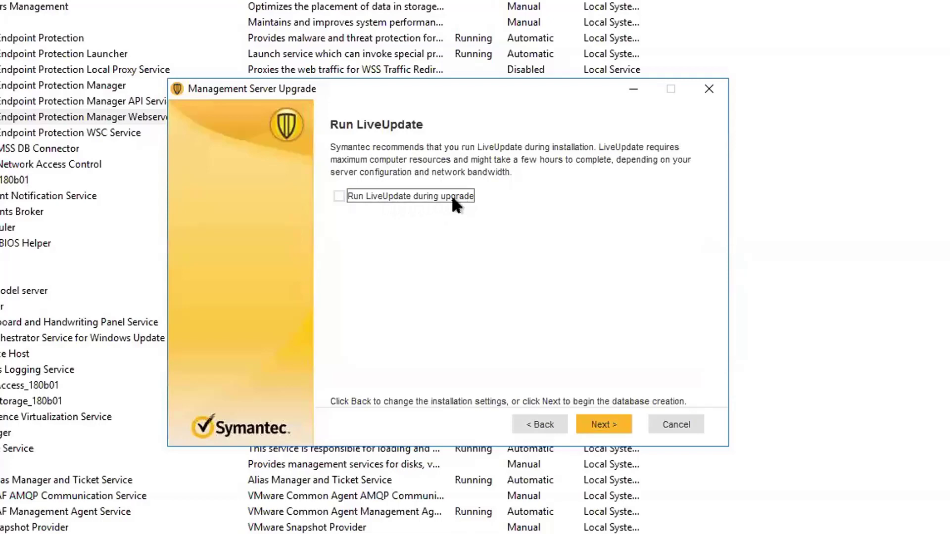
- Start the server upgrade to 14.2.5587.2100 and let it reach 100% with Upgrade Succeeded
{"action": "left_click", "coordinate": [603, 420]}
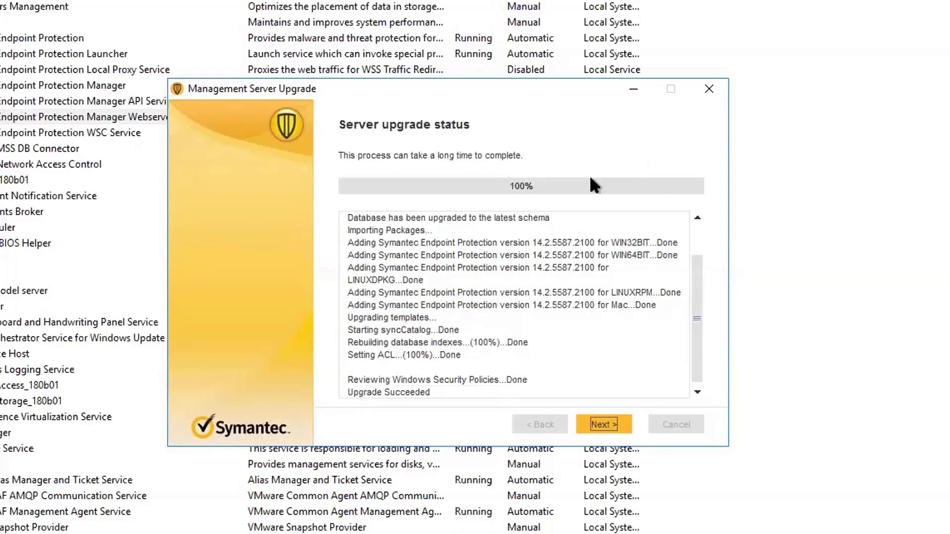
- Finish the upgrade wizard with pseudonymous data sharing off and Start the manager checked
{"action": "left_click_drag", "start_coordinate": [346, 392], "coordinate": [415, 392]}
{"action": "left_click", "coordinate": [598, 424]}
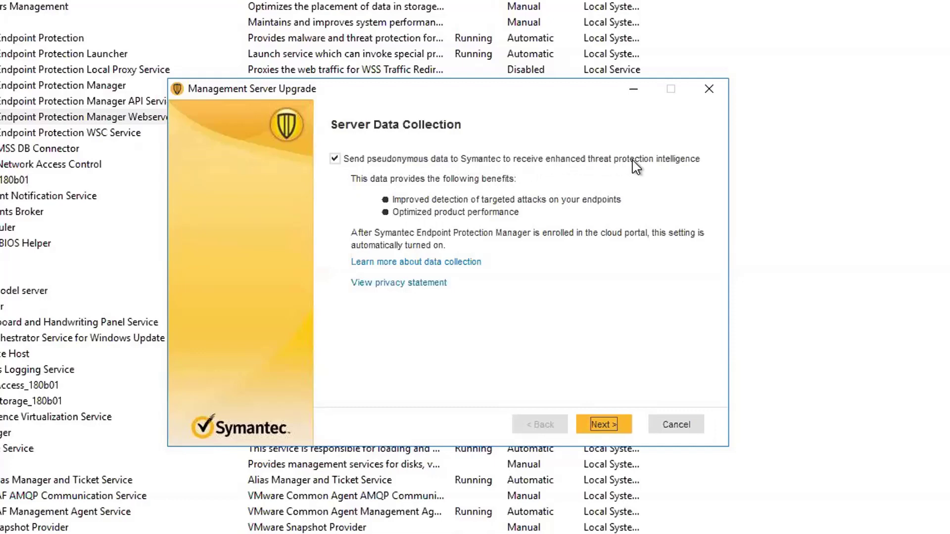
{"action": "left_click", "coordinate": [335, 157]}
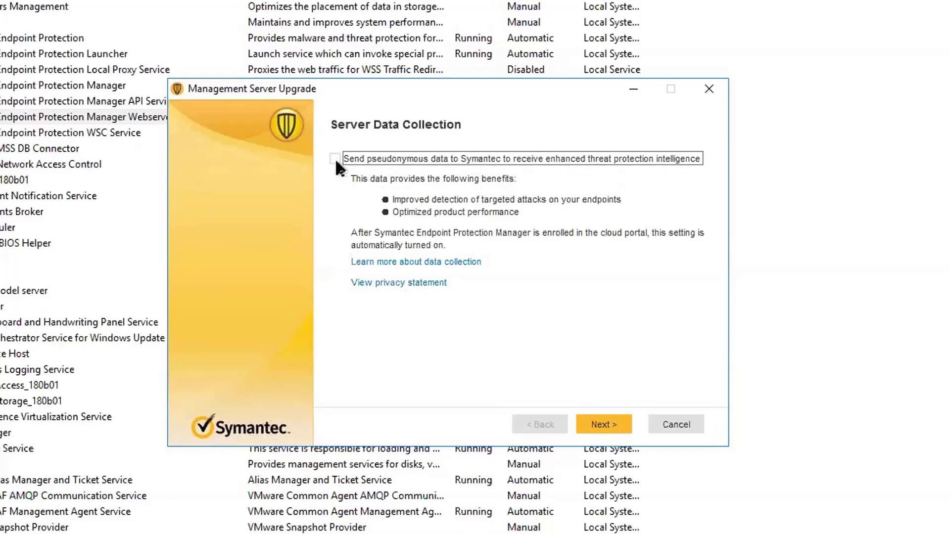
{"action": "left_click", "coordinate": [612, 424]}
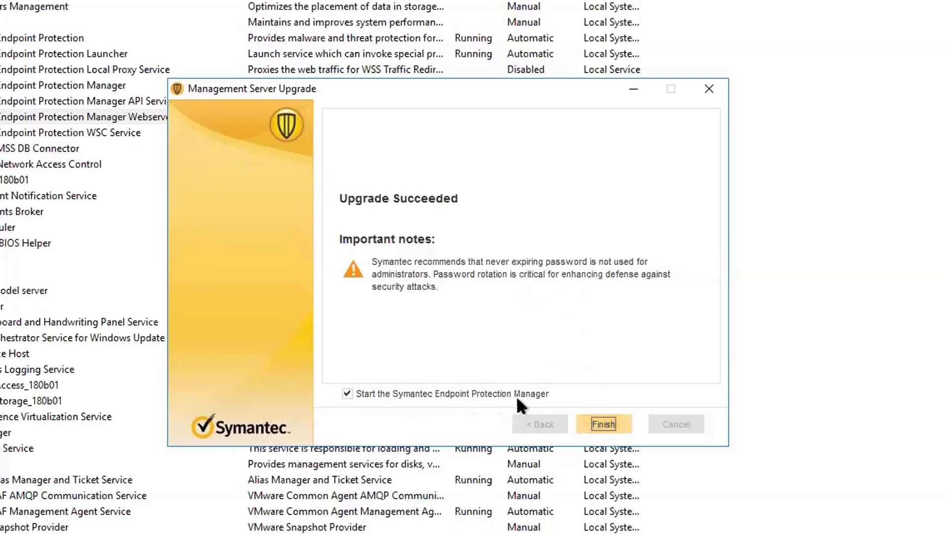
{"action": "left_click", "coordinate": [602, 420]}
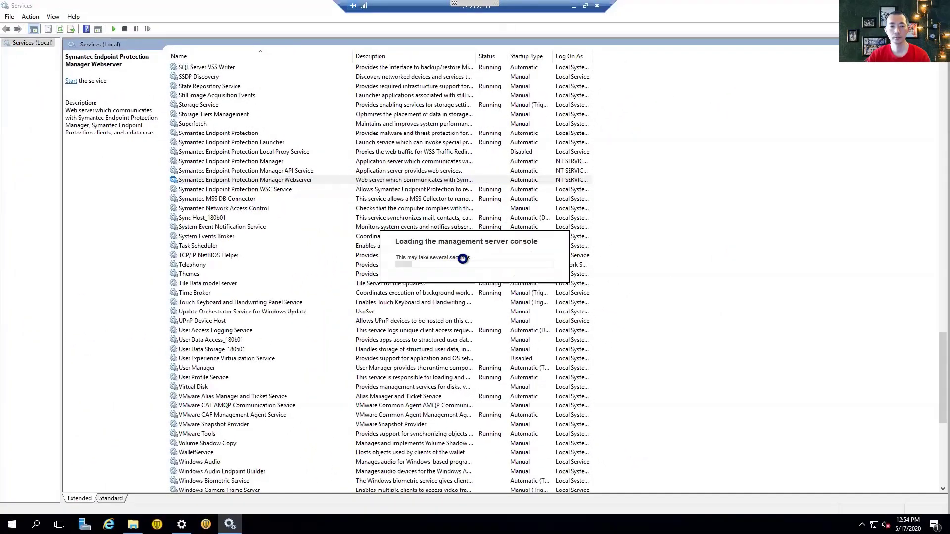
- Refresh Services and confirm the SEPM Manager, API Service and Webserver services are Running
{"action": "right_click", "coordinate": [620, 217]}
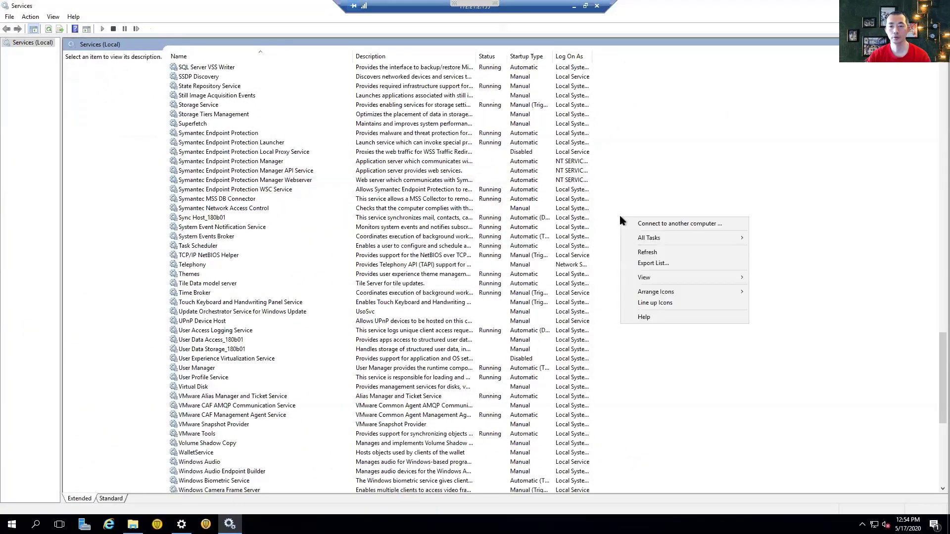
{"action": "left_click", "coordinate": [648, 253]}
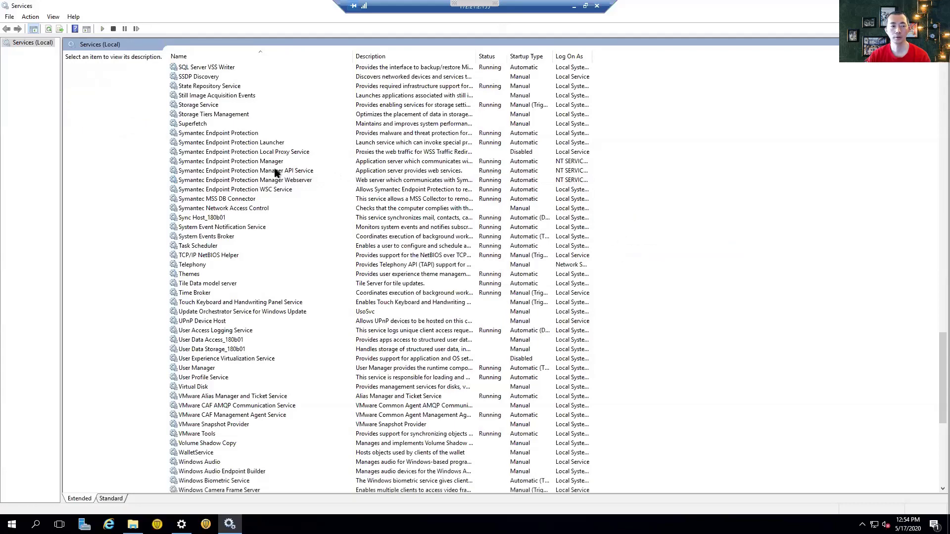
{"action": "left_click", "coordinate": [298, 163]}
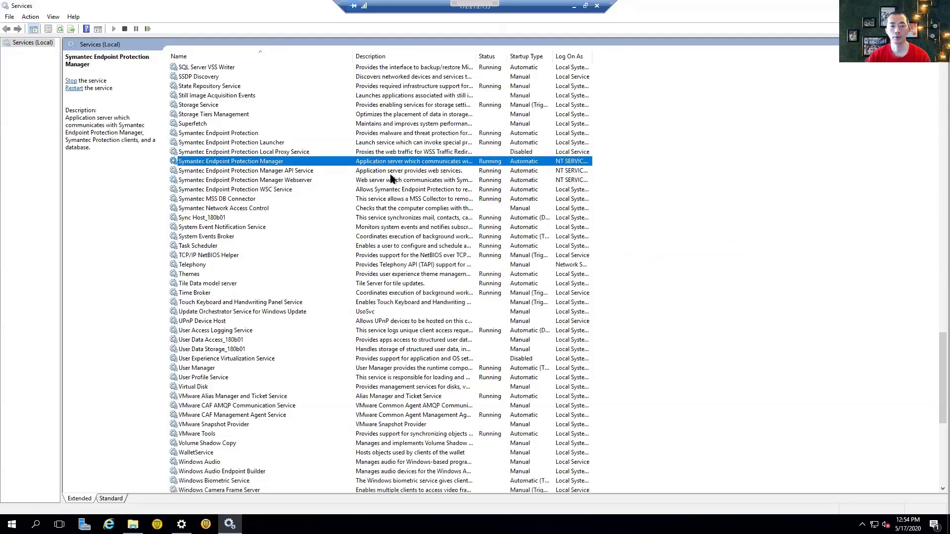
{"action": "left_click", "coordinate": [391, 172]}
{"action": "left_click", "coordinate": [399, 181]}
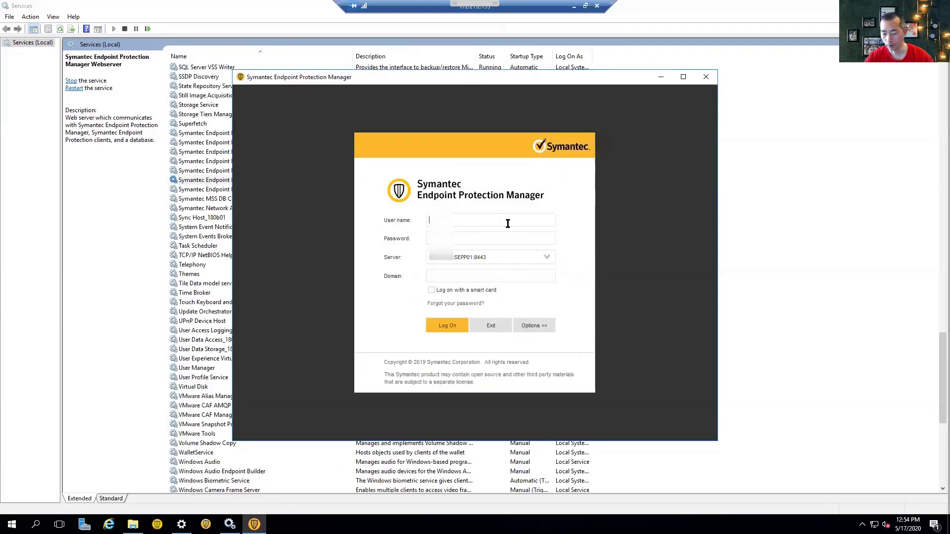
- Log on, dismiss Getting Started, and verify version 14.2.5587.2100 in Help > About
{"action": "type", "text": "a"}
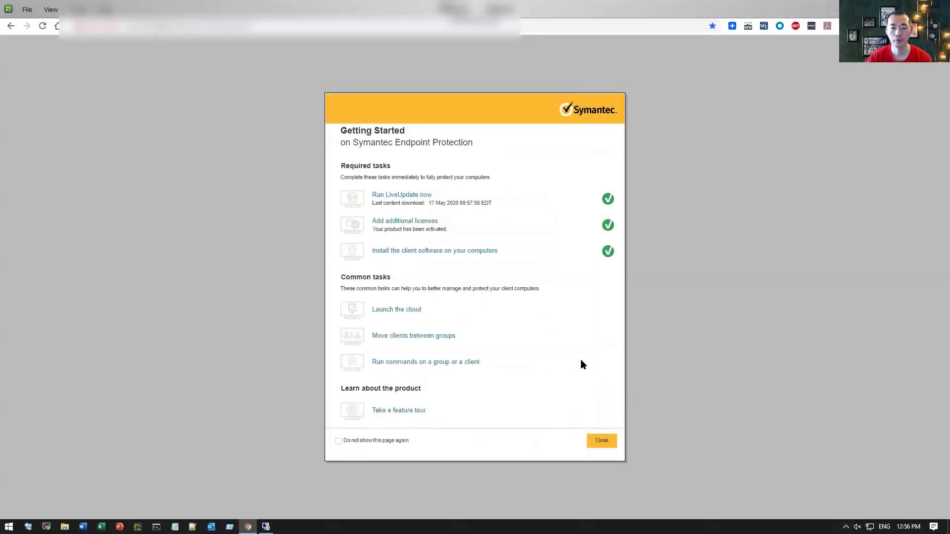
{"action": "left_click", "coordinate": [605, 440]}
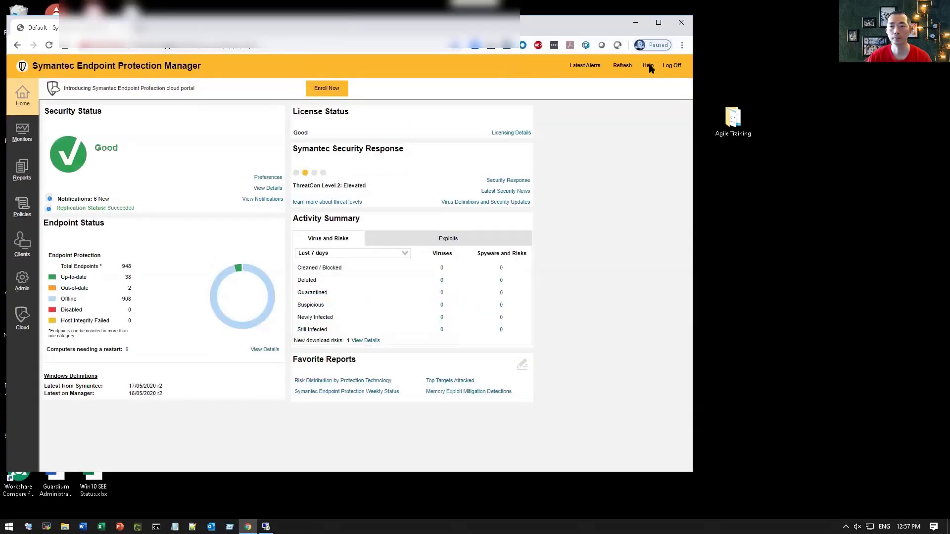
{"action": "left_click", "coordinate": [648, 66]}
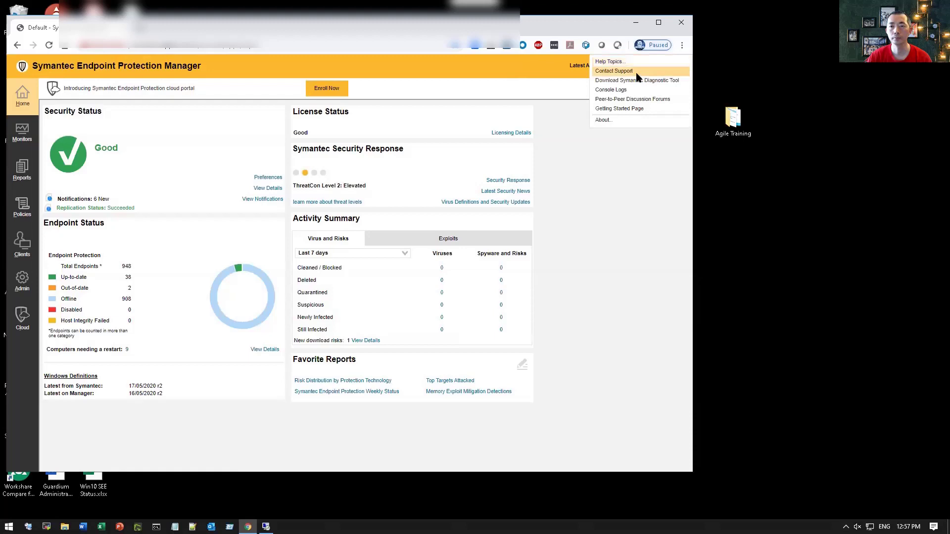
{"action": "left_click", "coordinate": [613, 120]}
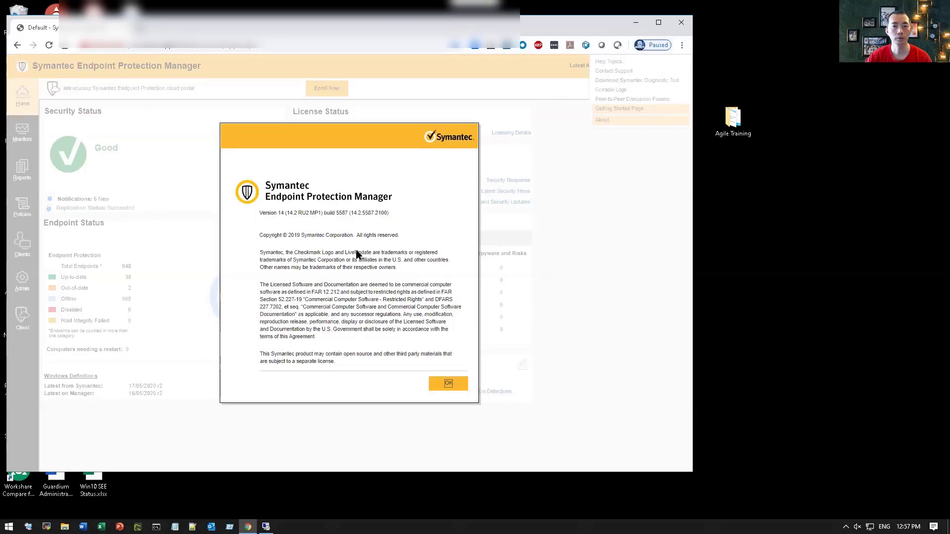
{"action": "left_click", "coordinate": [450, 384]}
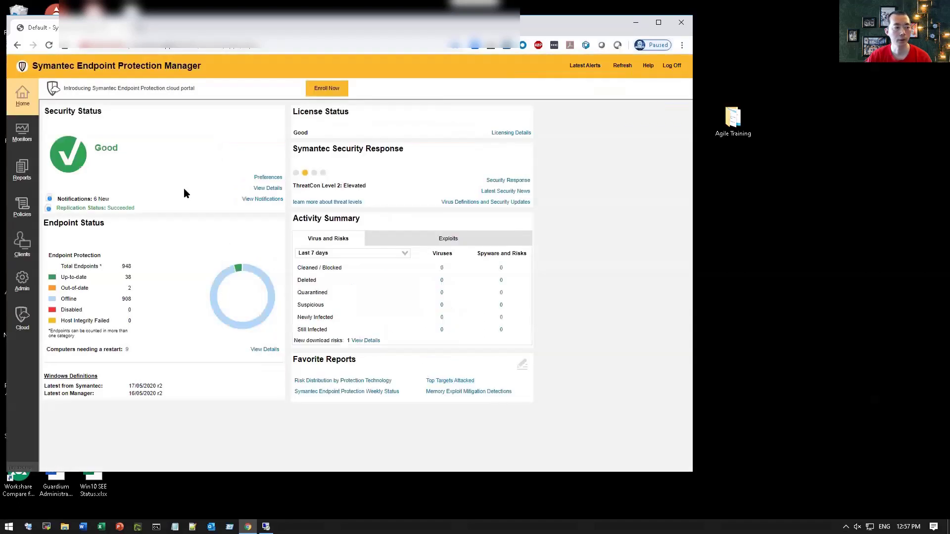